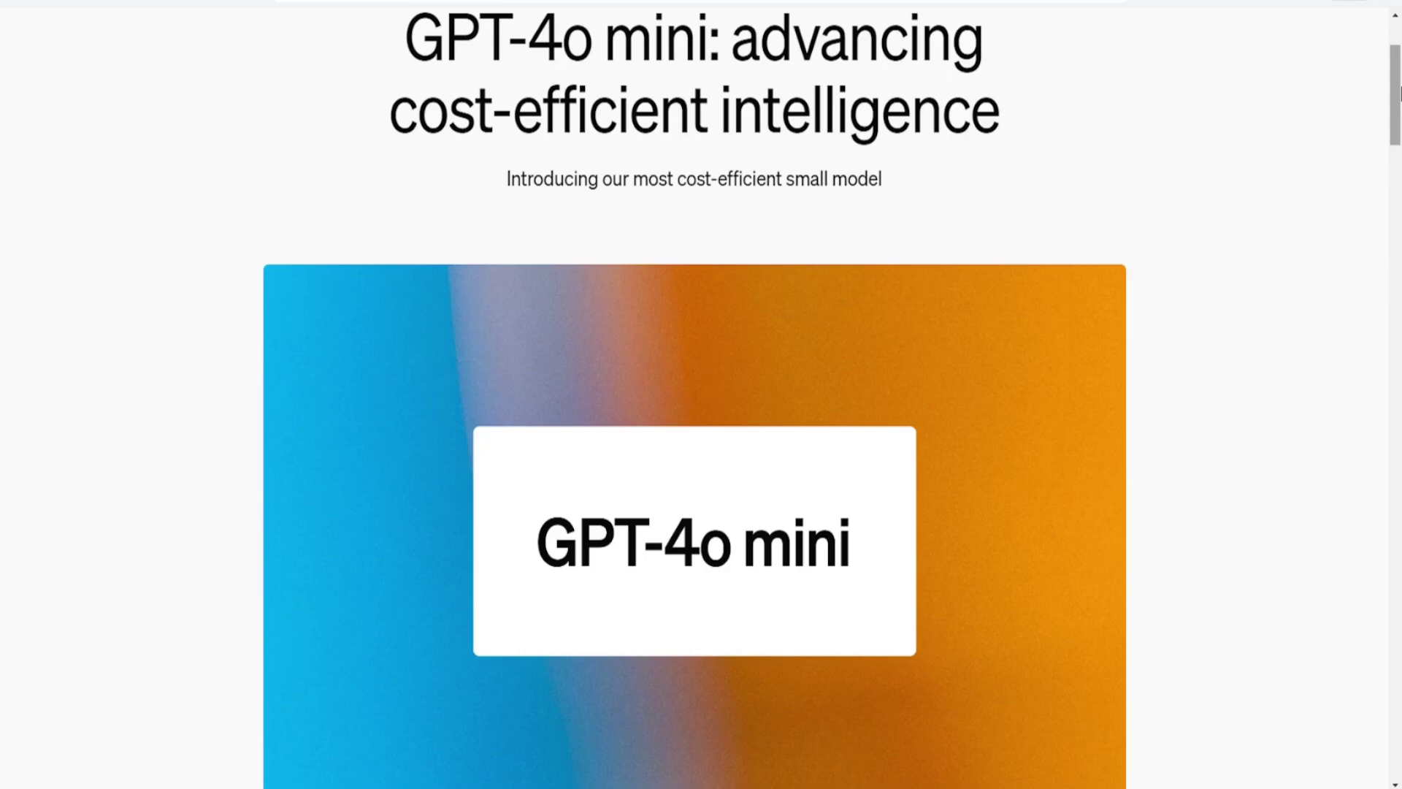
# - Read OpenAI's GPT-4o mini announcement from its introduction through the Model Evaluation Scores chart comparing it with the other models
pyautogui.scroll(-3, 1400, 91)
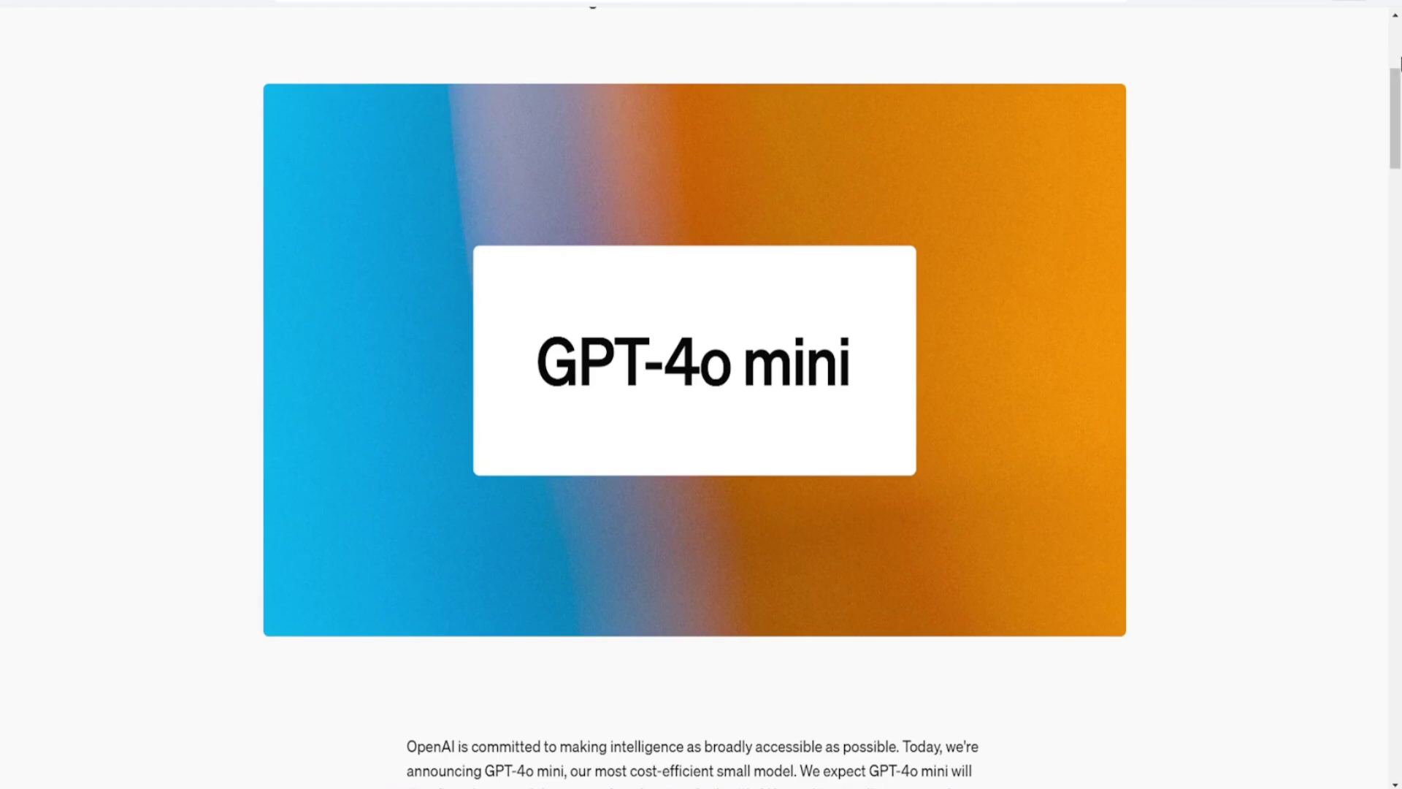
pyautogui.scroll(-1, 1400, 64)
pyautogui.scroll(-1, 1399, 65)
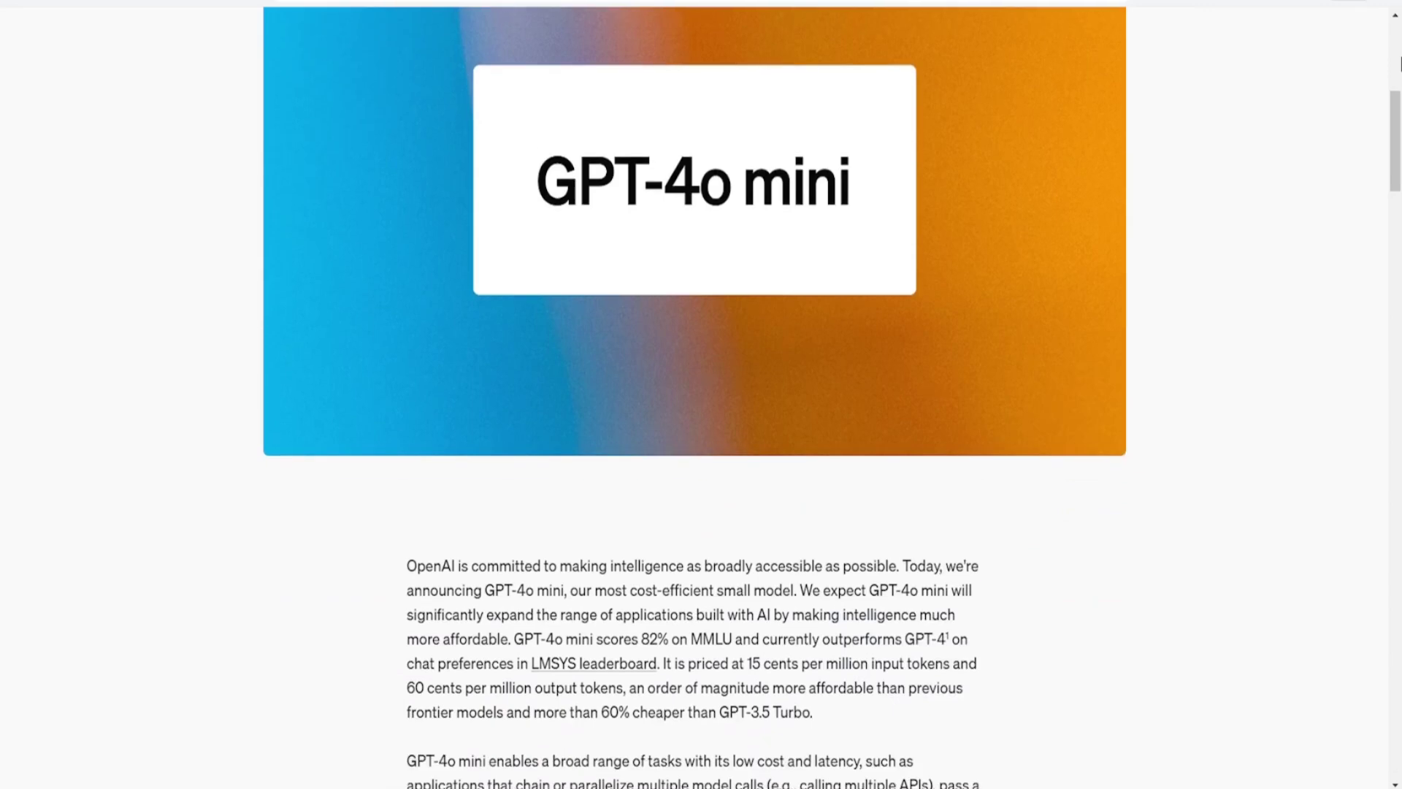
pyautogui.scroll(-2, 1400, 65)
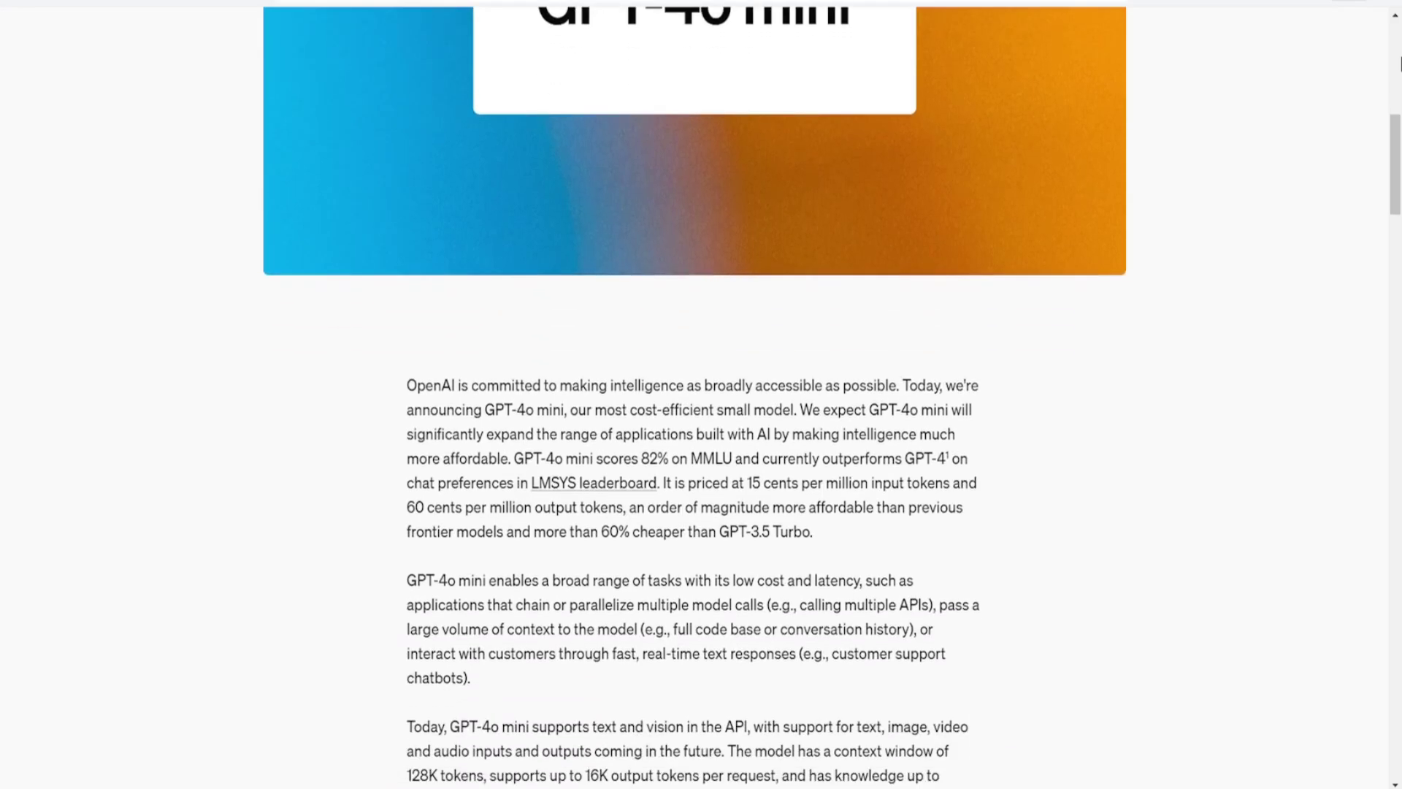
pyautogui.scroll(-3, 1399, 64)
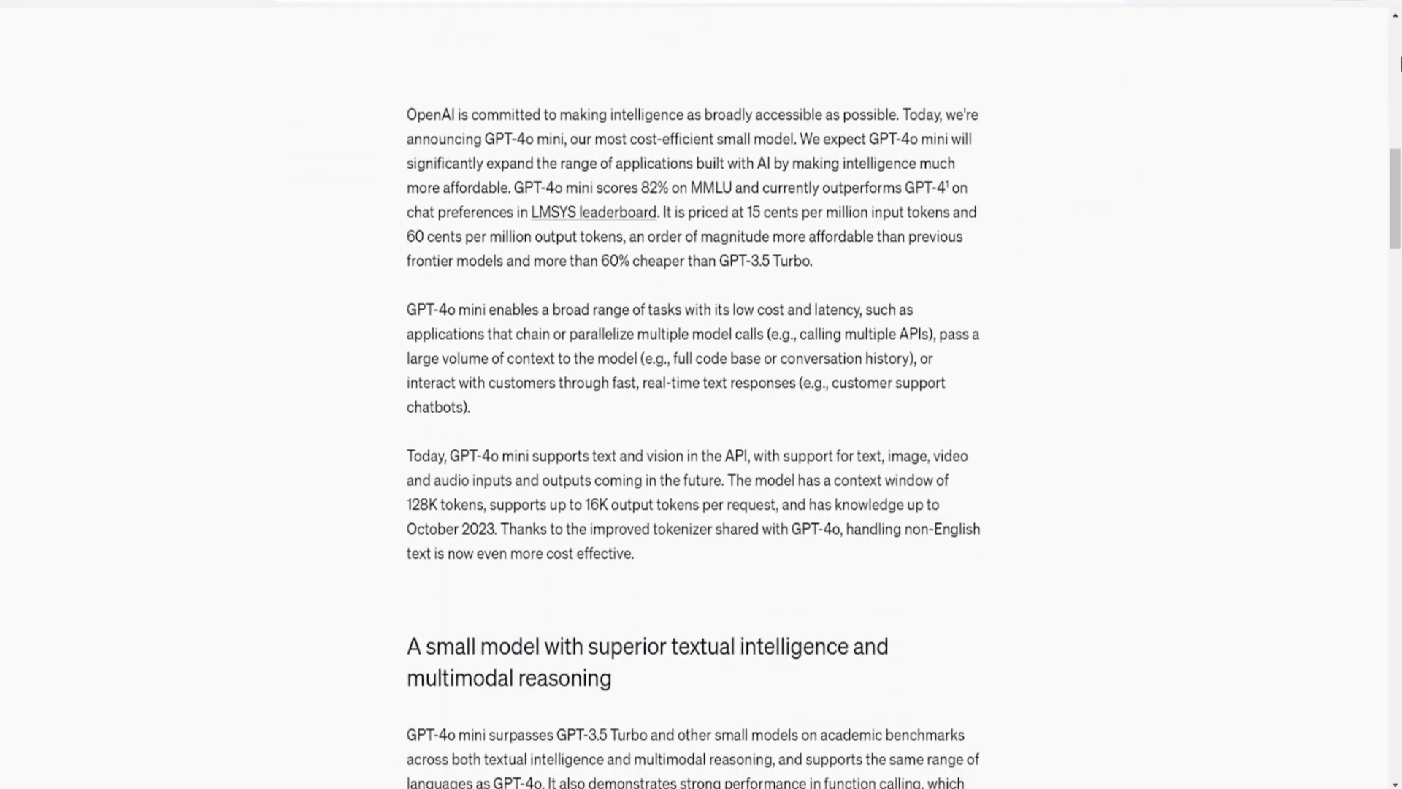
pyautogui.scroll(-1, 1400, 64)
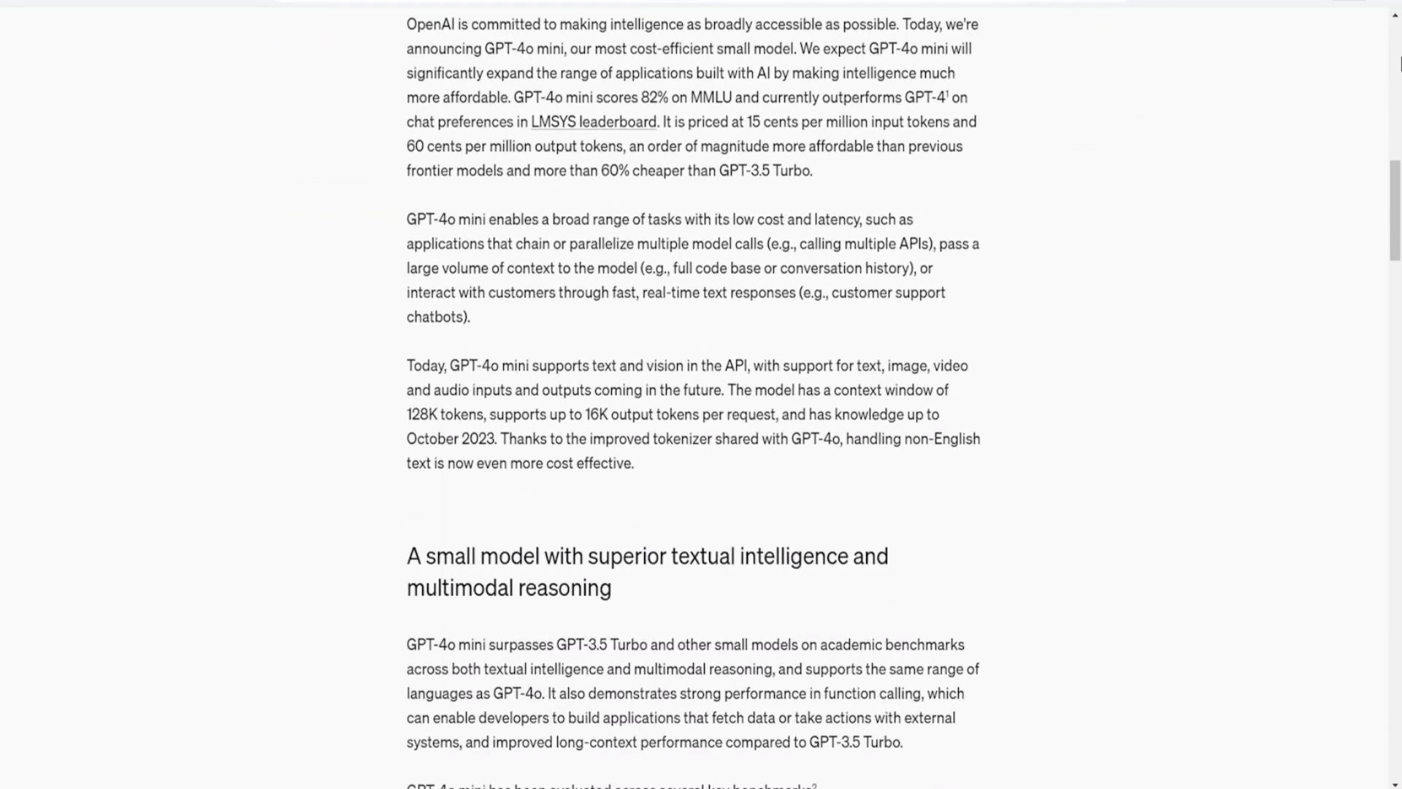
pyautogui.scroll(-2, 1400, 64)
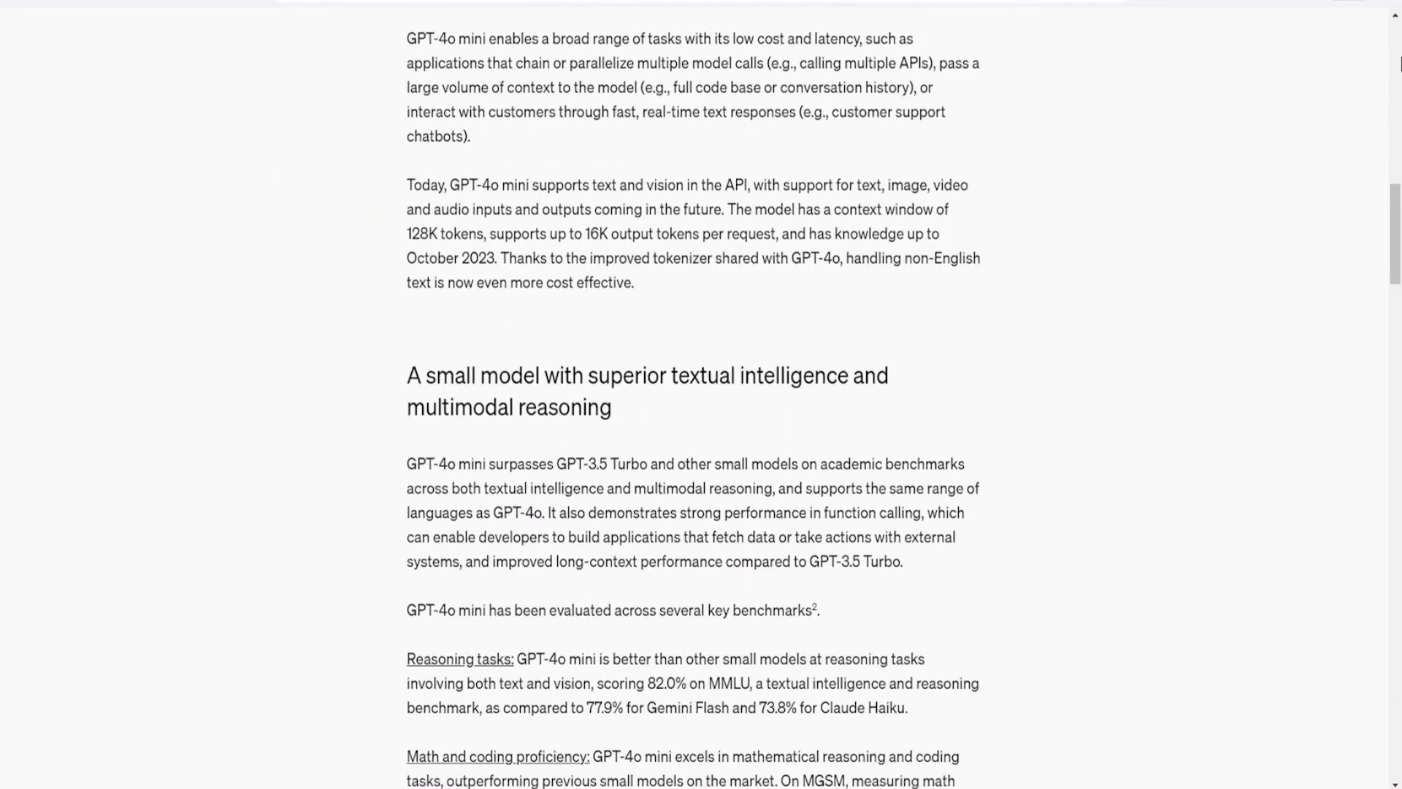
pyautogui.scroll(-7, 1307, 159)
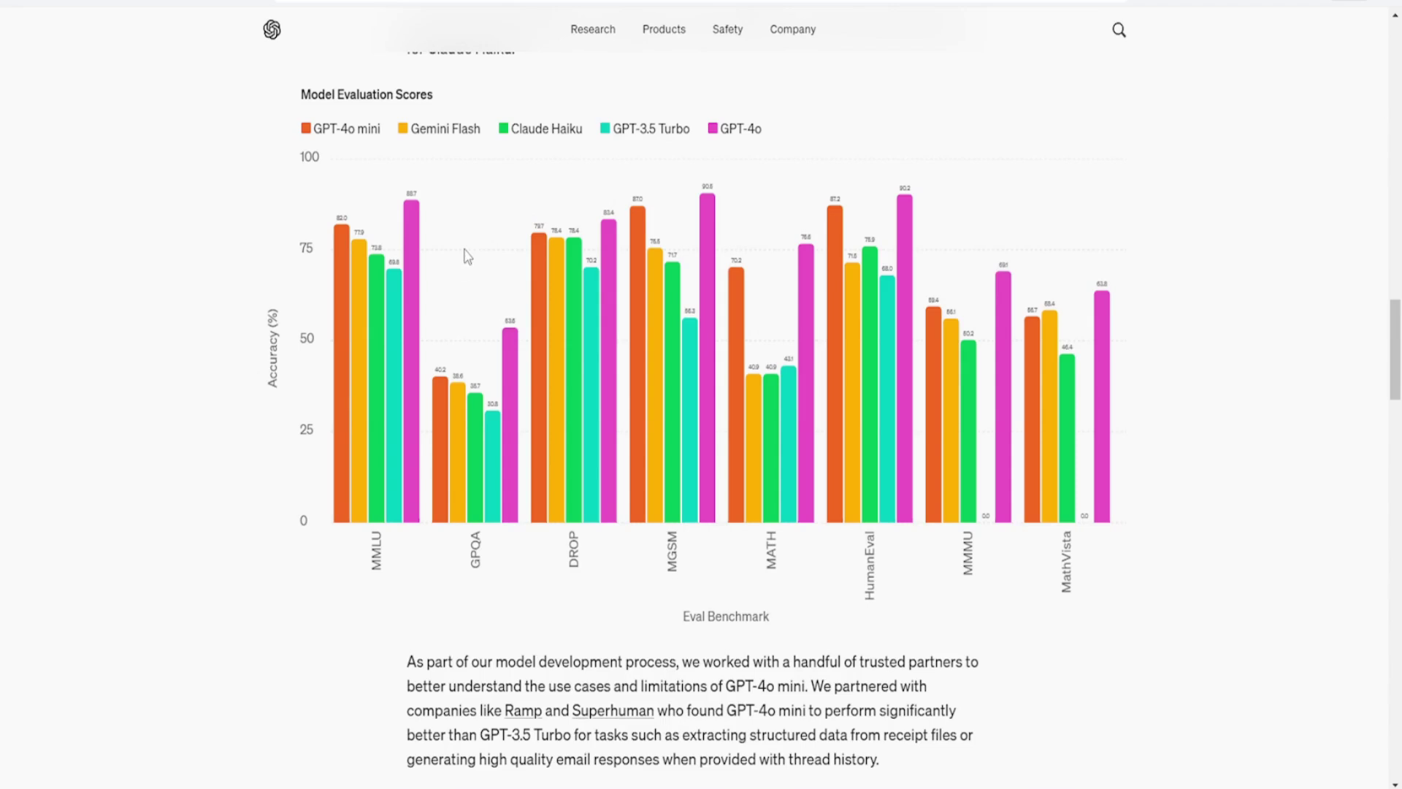
pyautogui.moveTo(345, 232)
pyautogui.moveTo(831, 227)
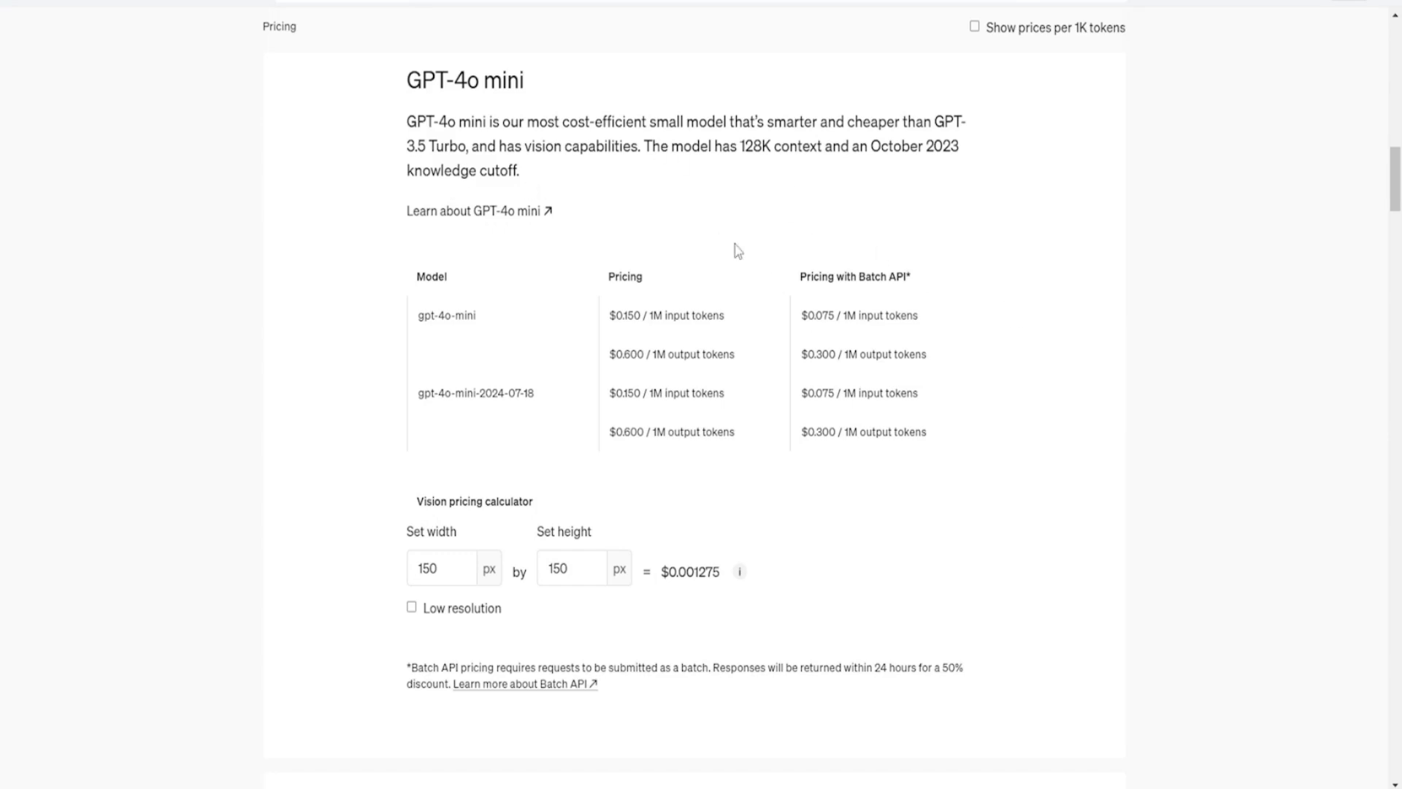
# - Compare the token pricing of GPT-4o with that of GPT-4o mini on OpenAI's pricing page
pyautogui.scroll(10, 971, 251)
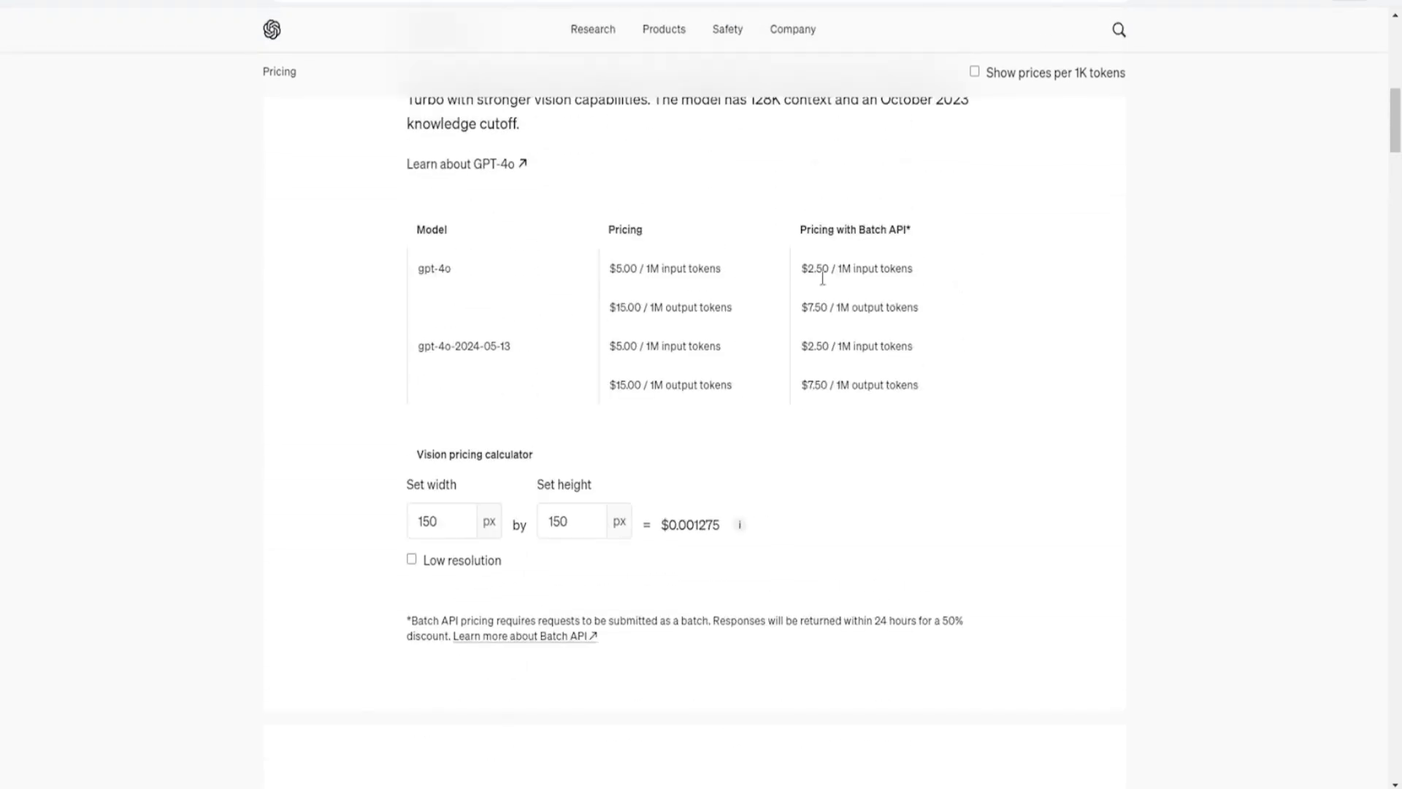
pyautogui.scroll(1, 984, 315)
pyautogui.scroll(1, 983, 315)
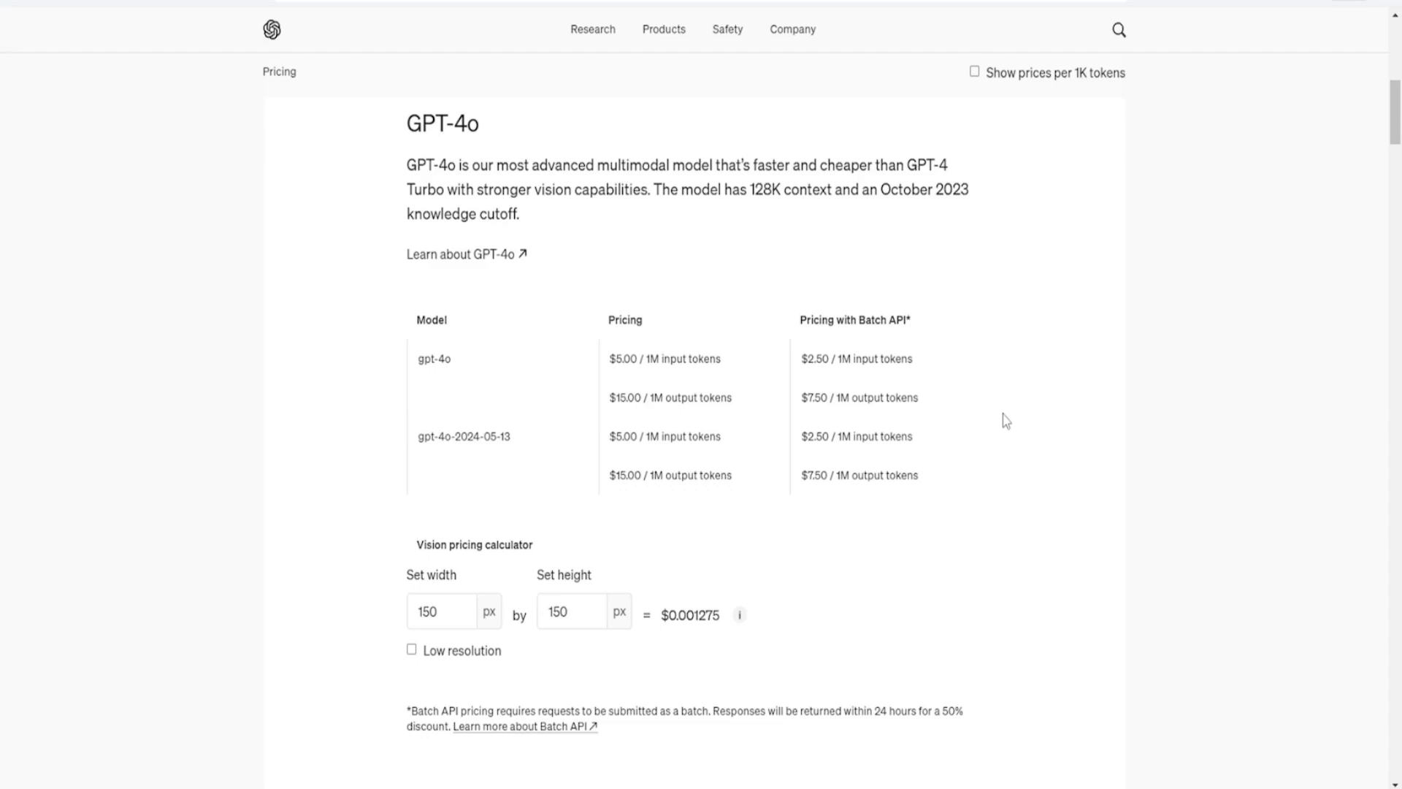
pyautogui.scroll(-10, 1006, 422)
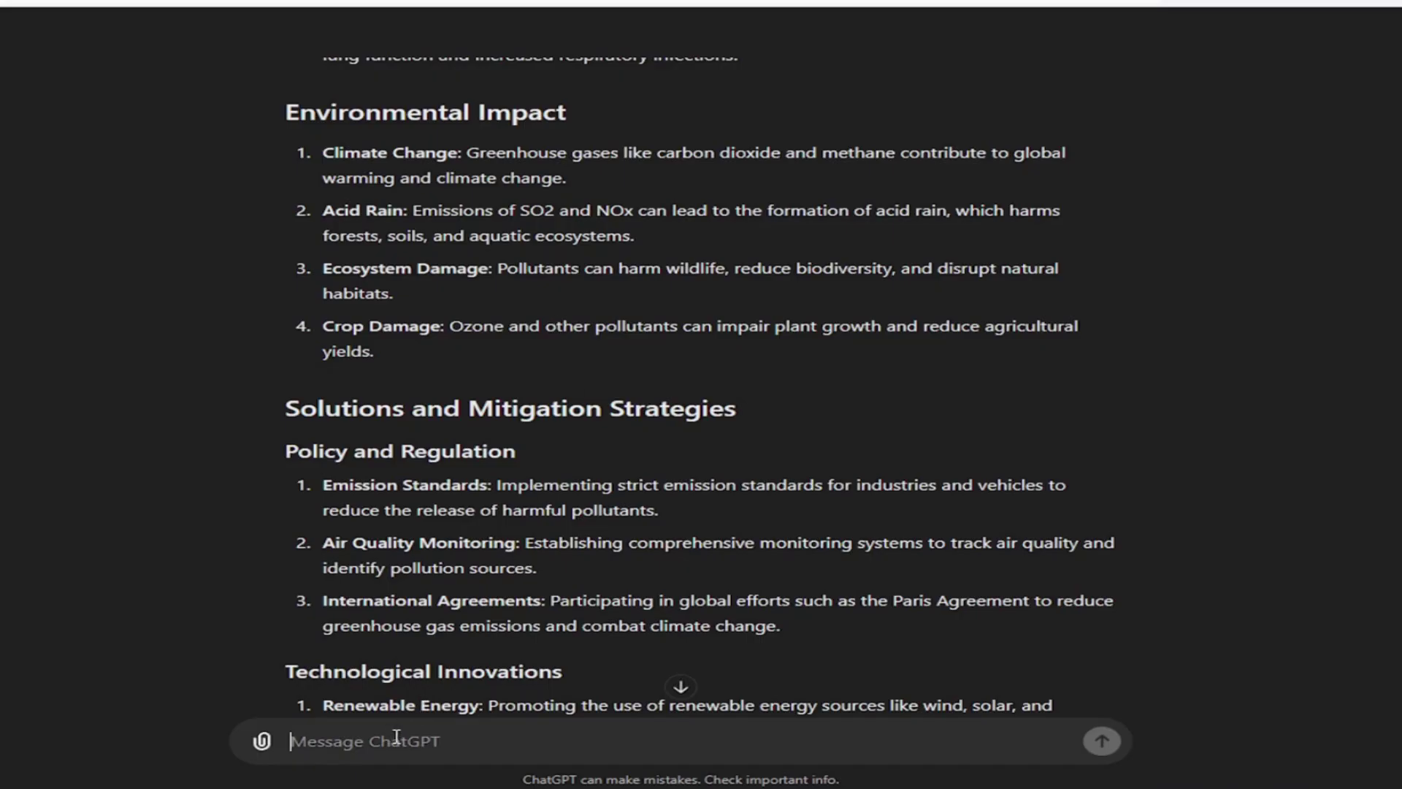
# - In ChatGPT, send the prompt "please add some explanation to the Environmental Impact section elements", copying the section name from the reply's heading
pyautogui.write('please ad')
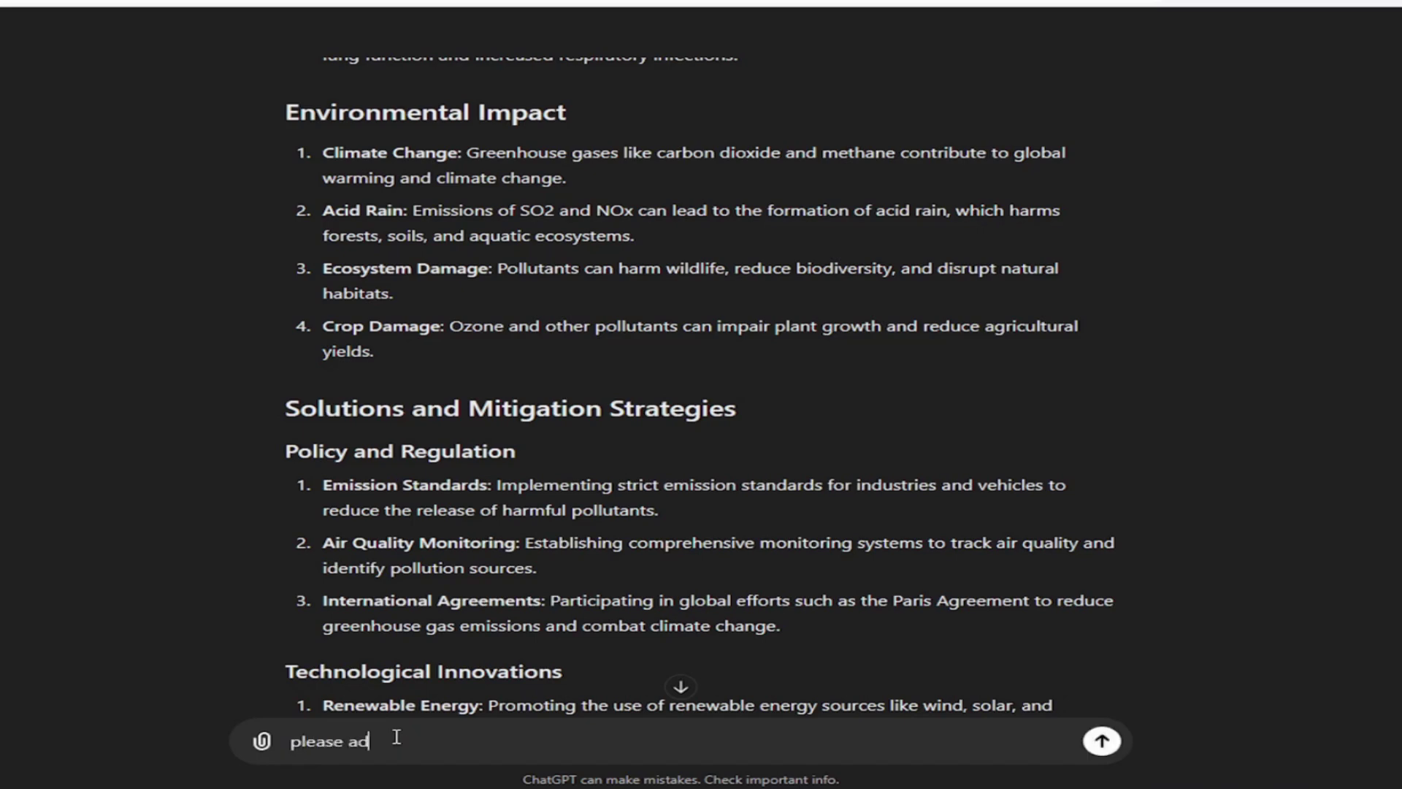
pyautogui.write('d some explanation')
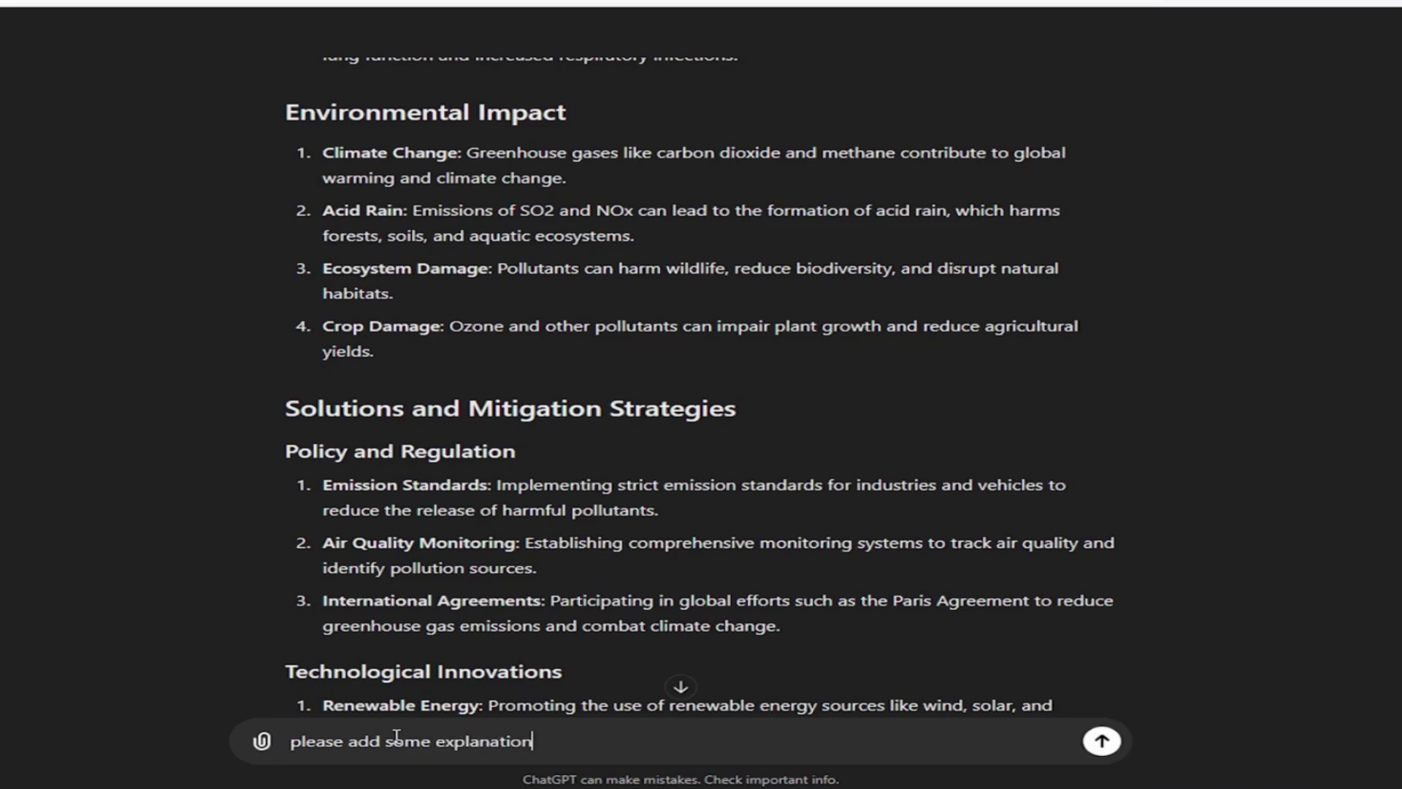
pyautogui.write(' to the')
pyautogui.moveTo(591, 130); pyautogui.dragTo(677, 101)
pyautogui.hotkey('ctrl', 'c')
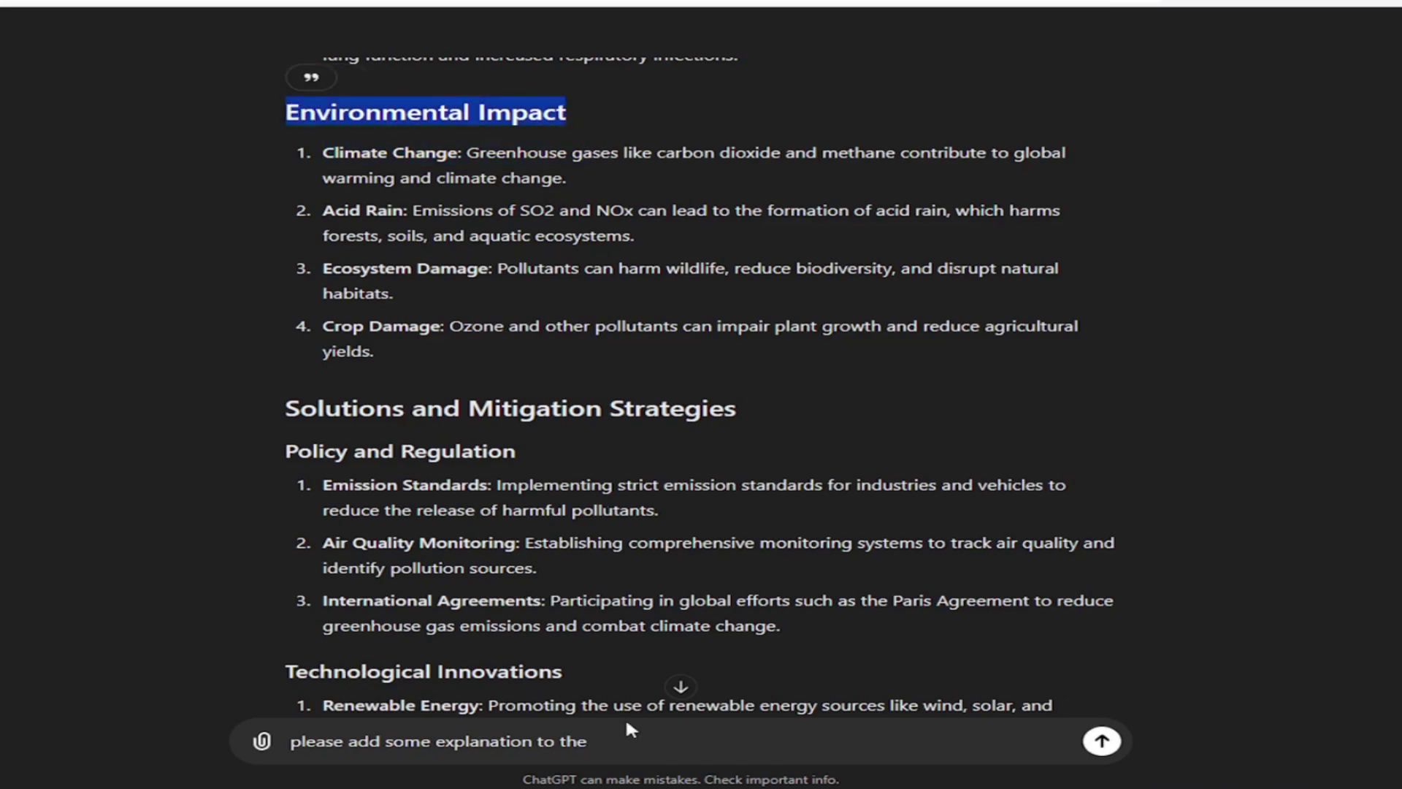
pyautogui.click(688, 745)
pyautogui.hotkey('ctrl', 'v')
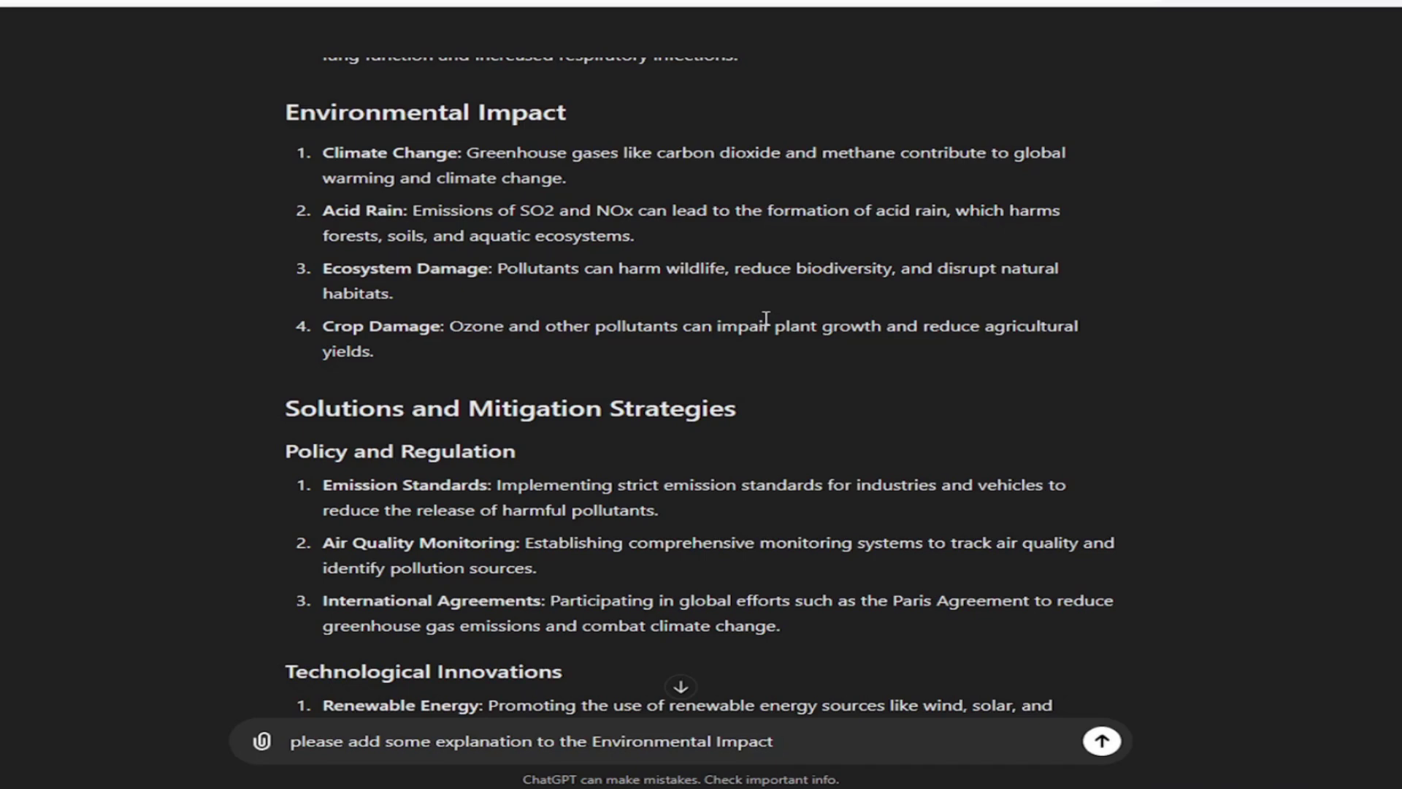
pyautogui.write('section elements')
pyautogui.press('Return')
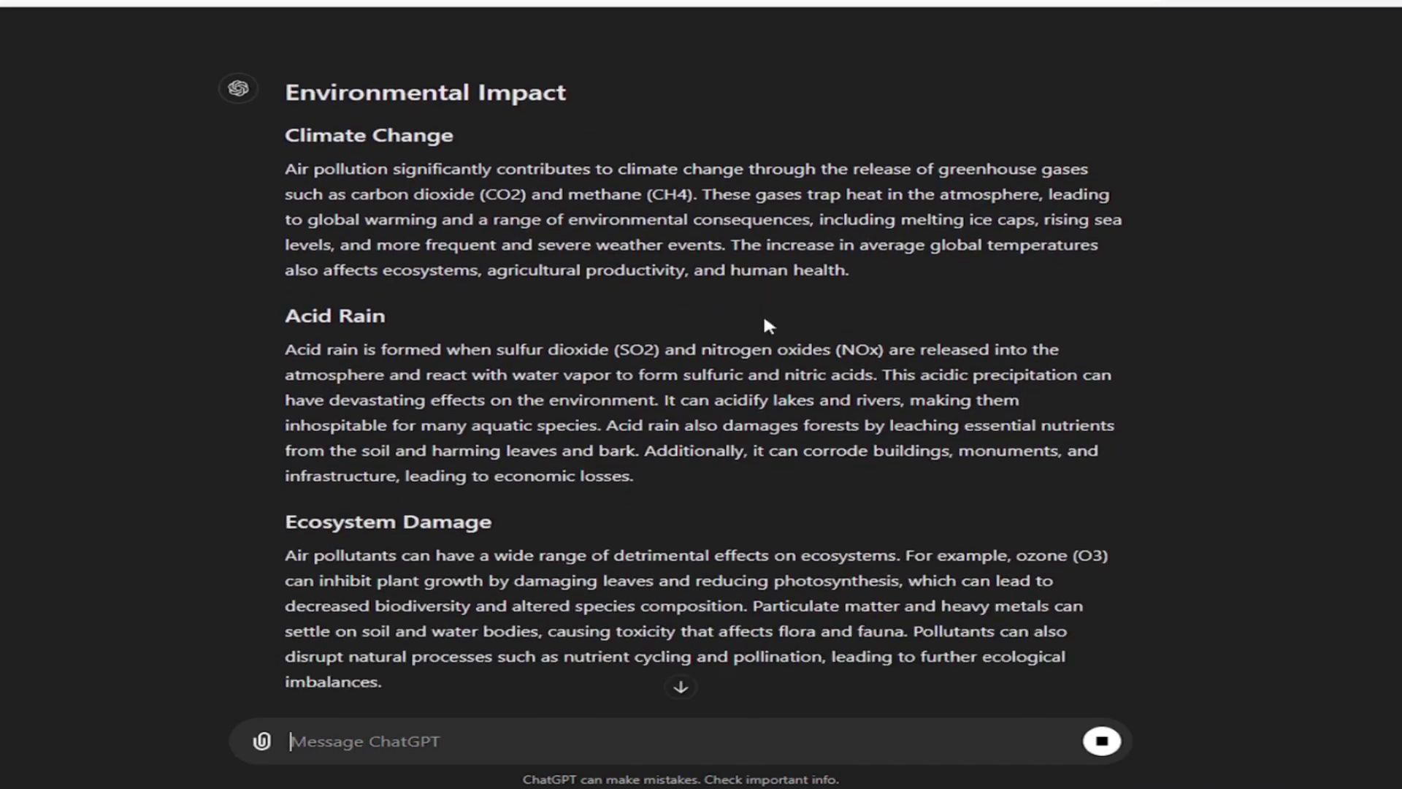
# - Send the prompt "translate the last paragraph into german", applying the spelling suggestion "paragraph" to the misspelled word
pyautogui.scroll(-5, 766, 325)
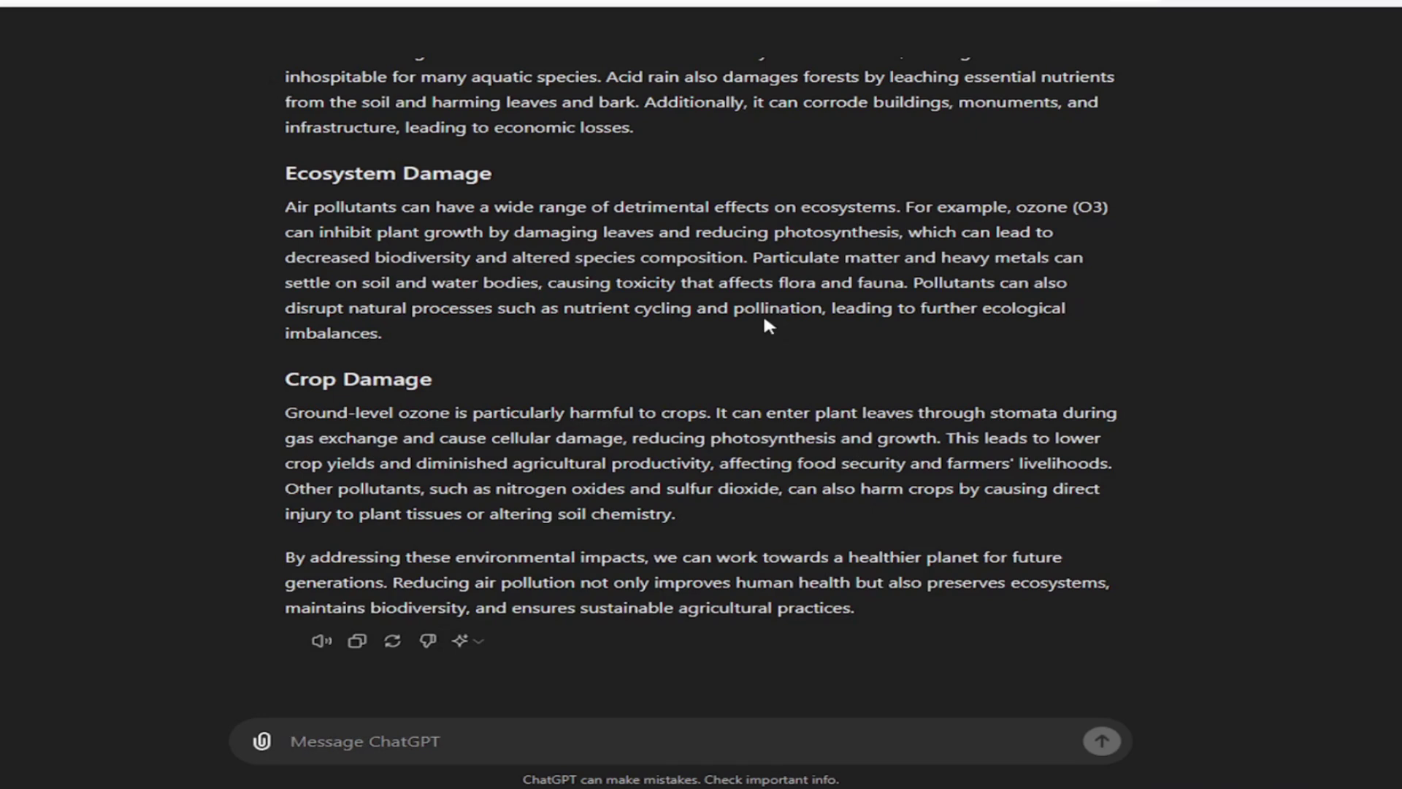
pyautogui.write('transla')
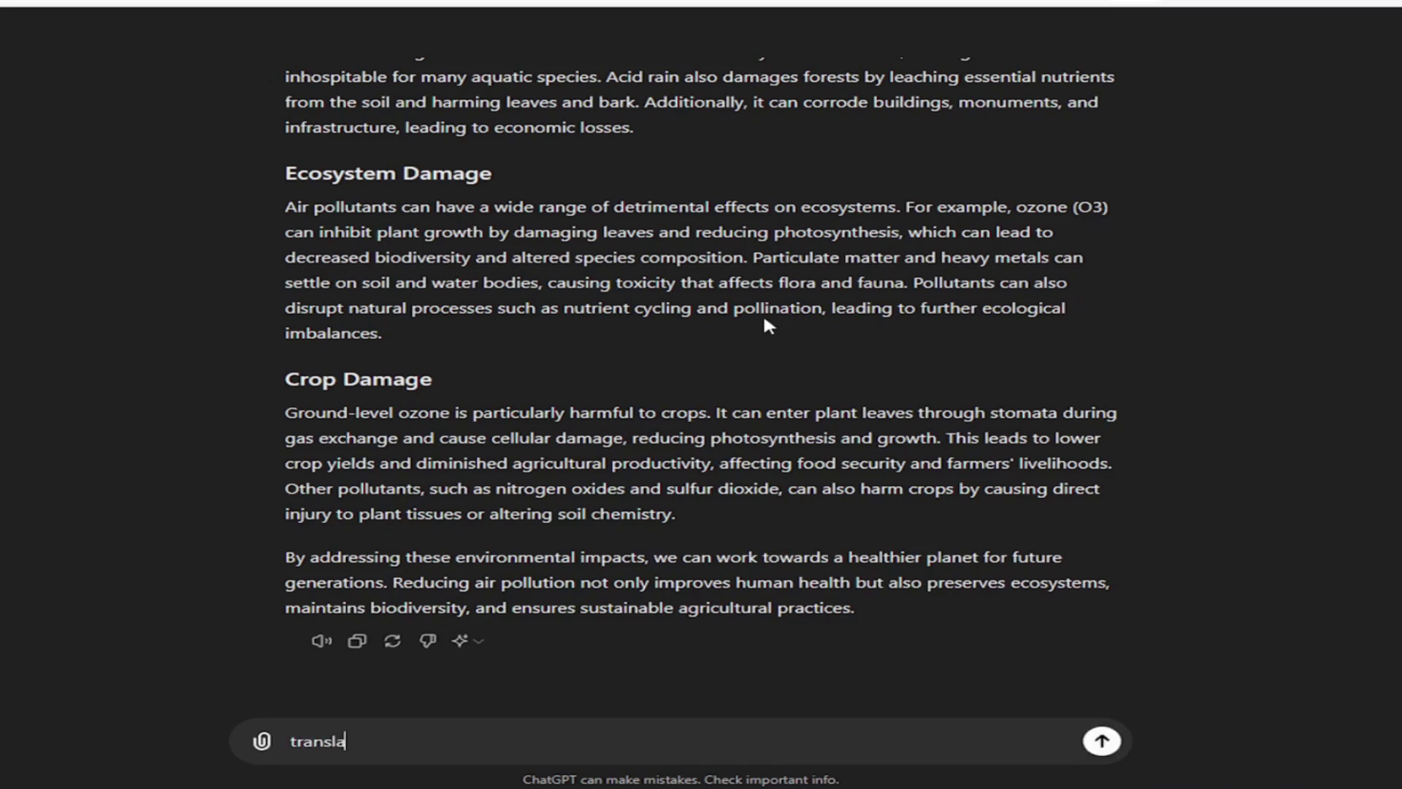
pyautogui.write('te the ')
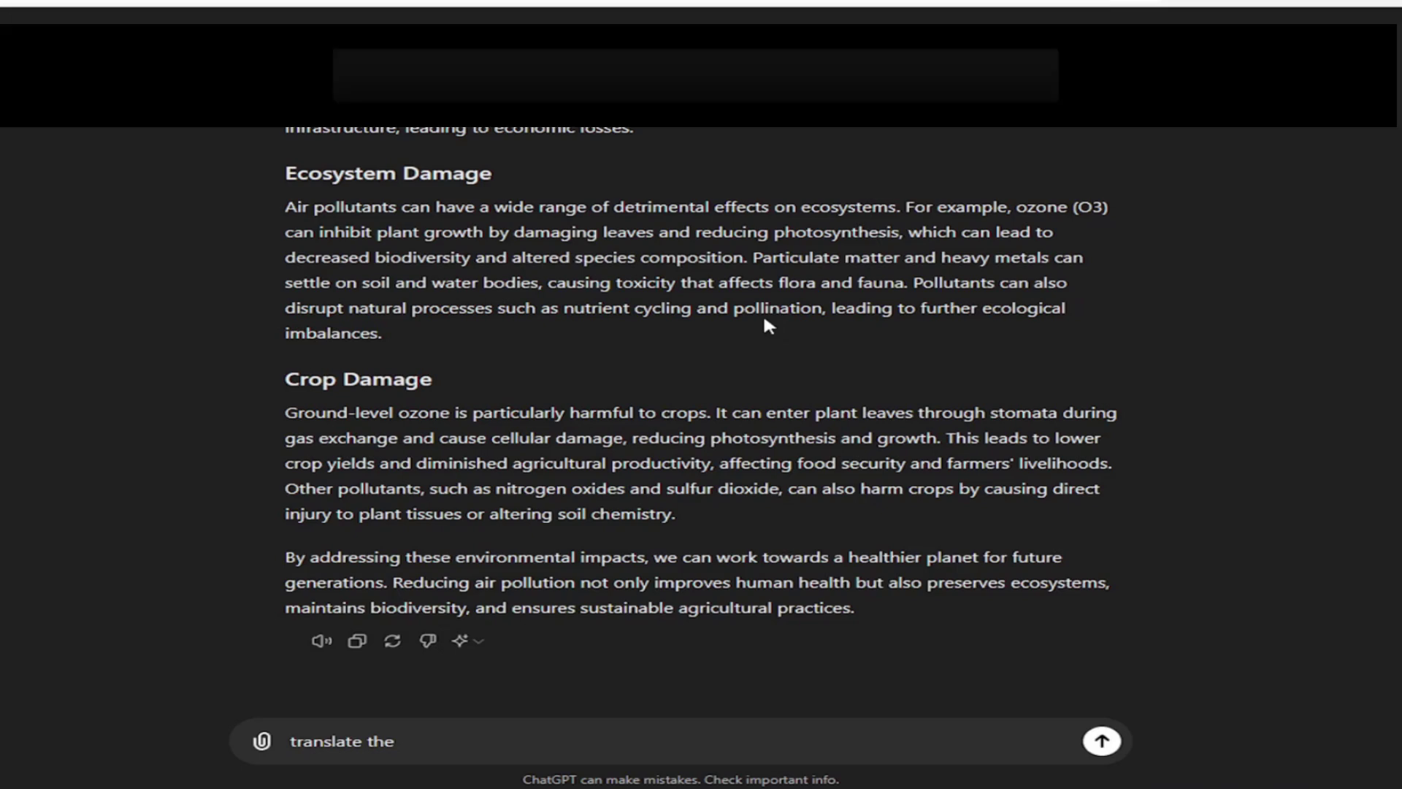
pyautogui.write('last par')
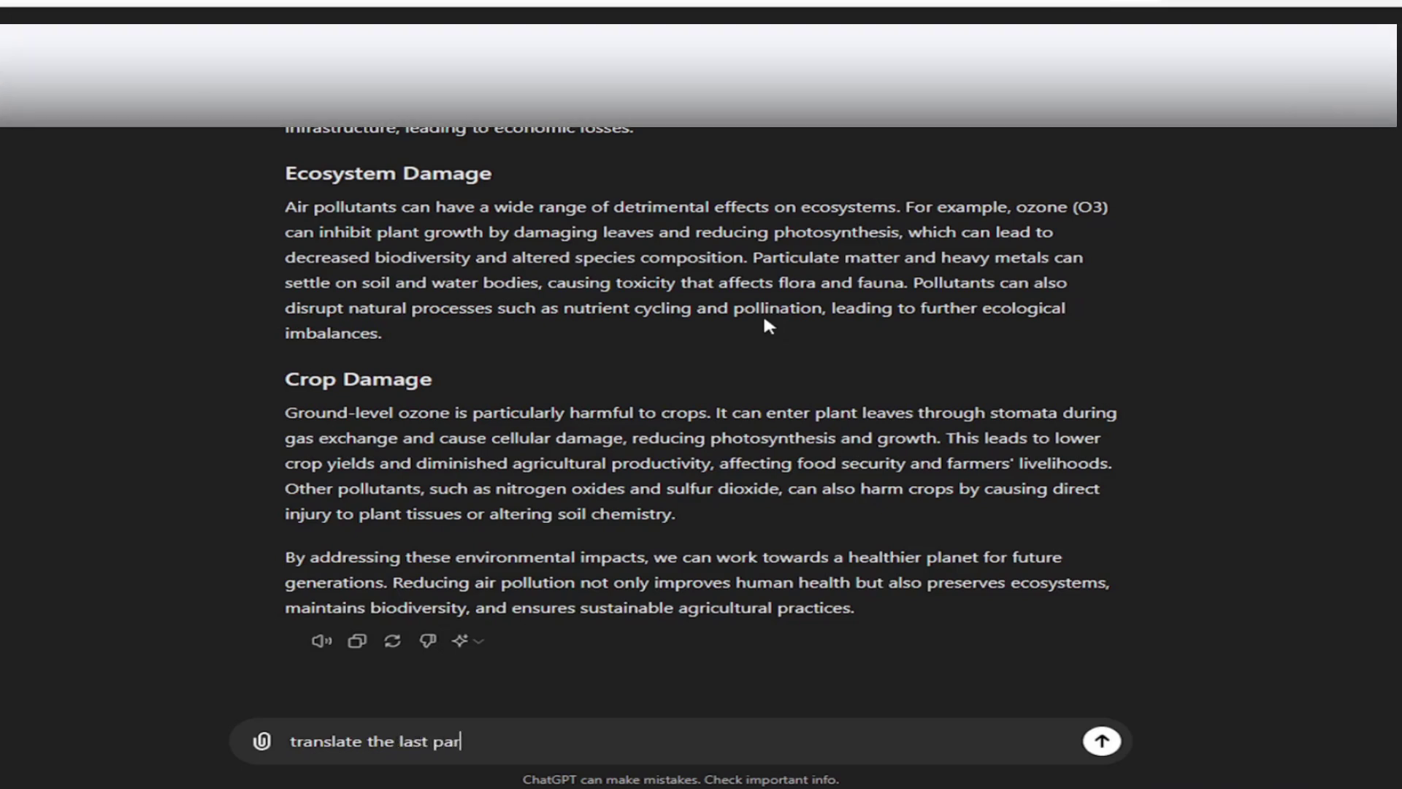
pyautogui.write('aghraph')
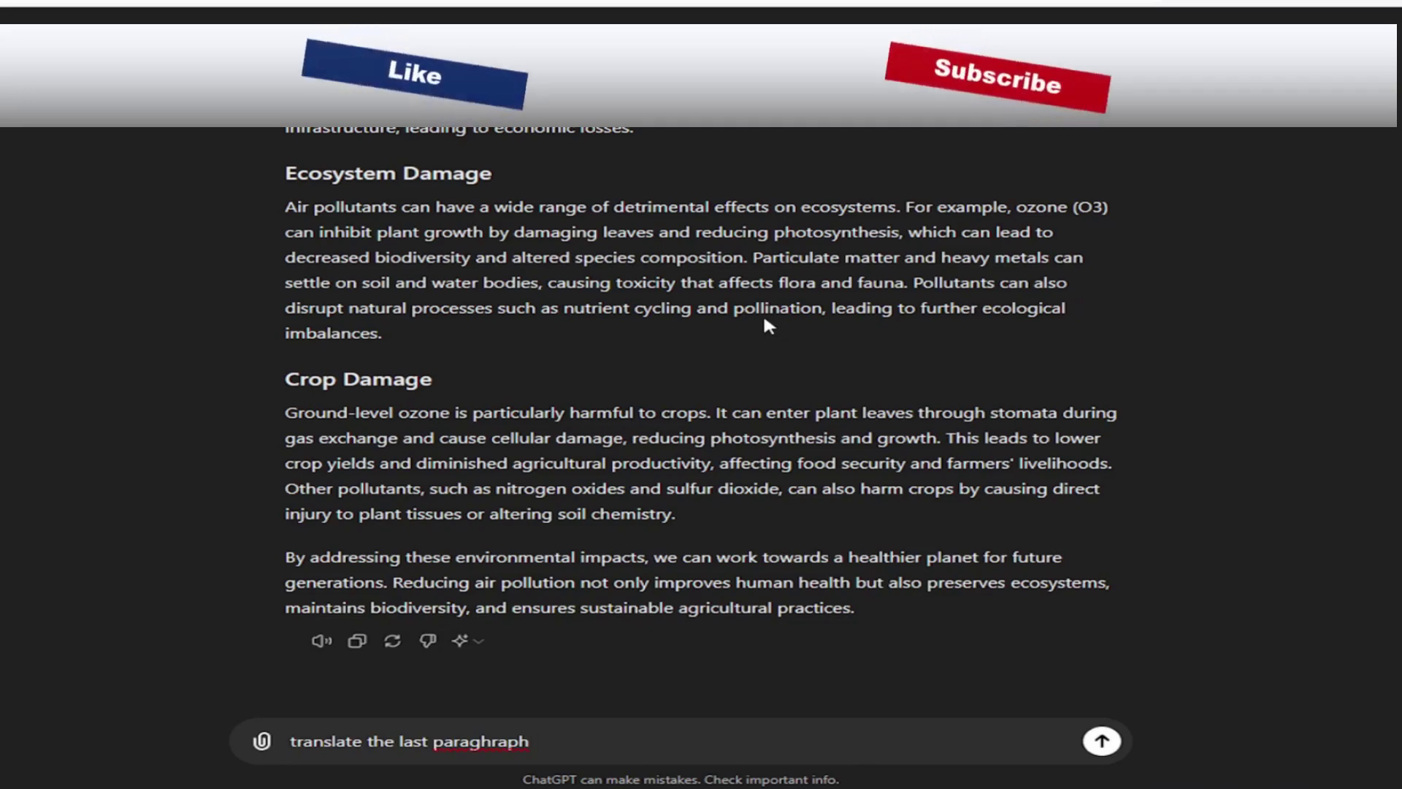
pyautogui.write('into german')
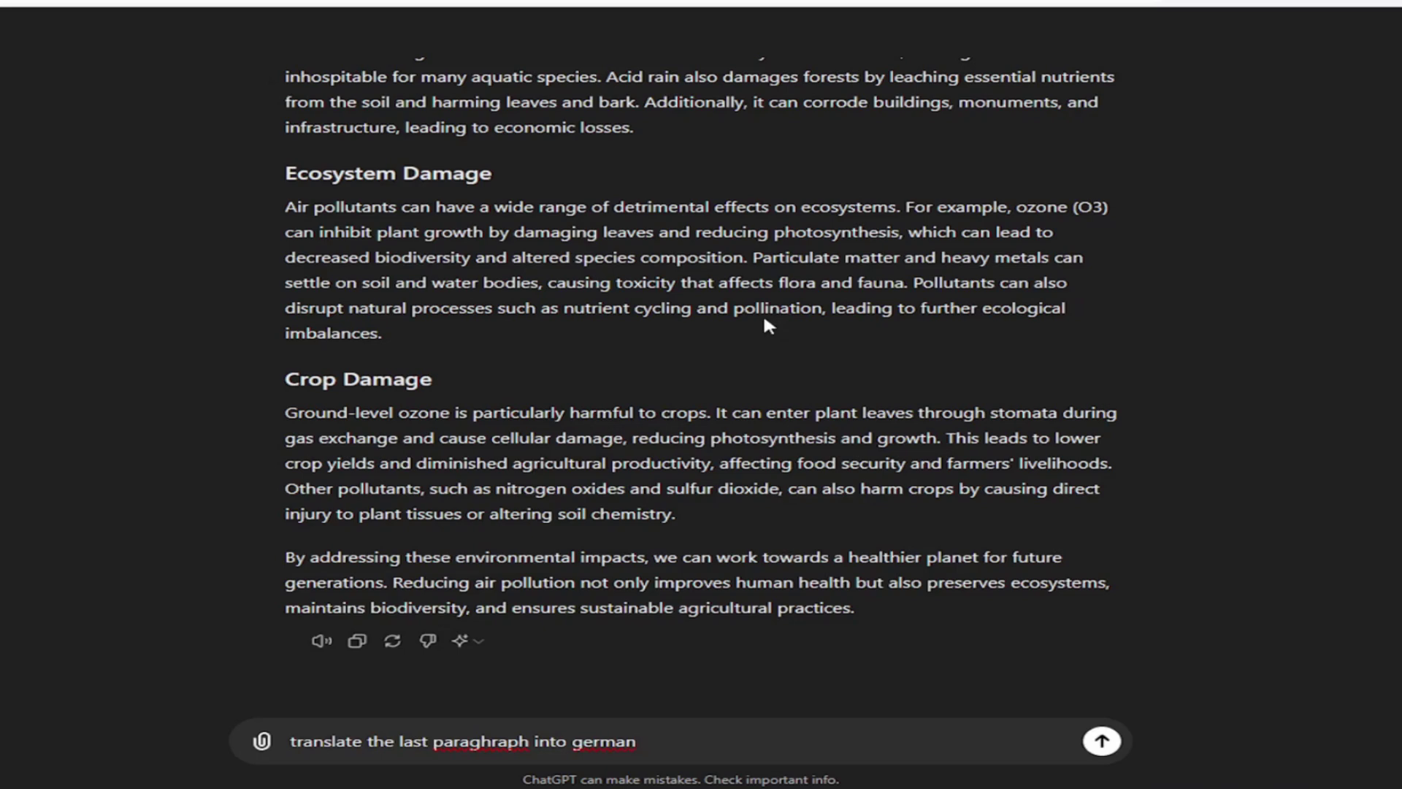
pyautogui.rightClick(511, 752)
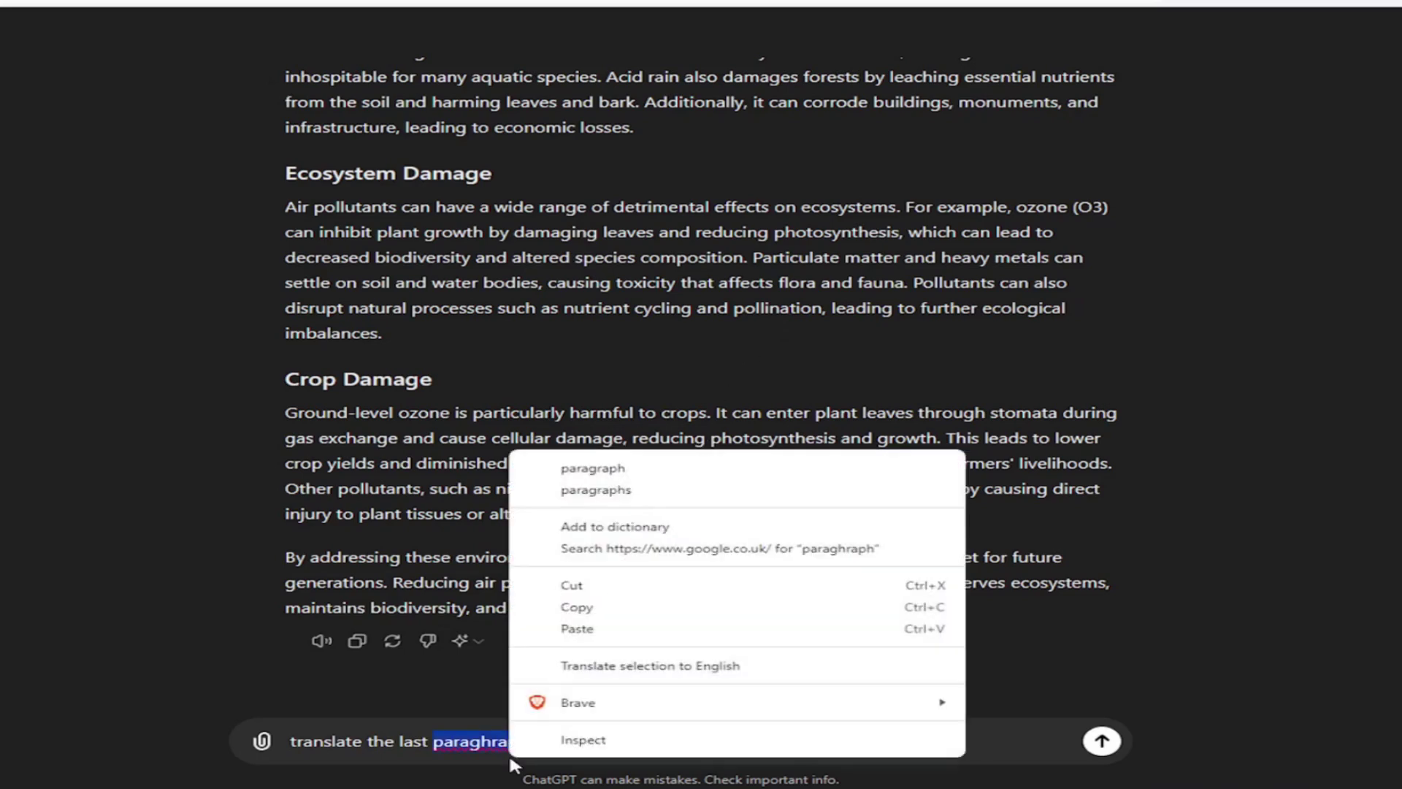
pyautogui.click(665, 468)
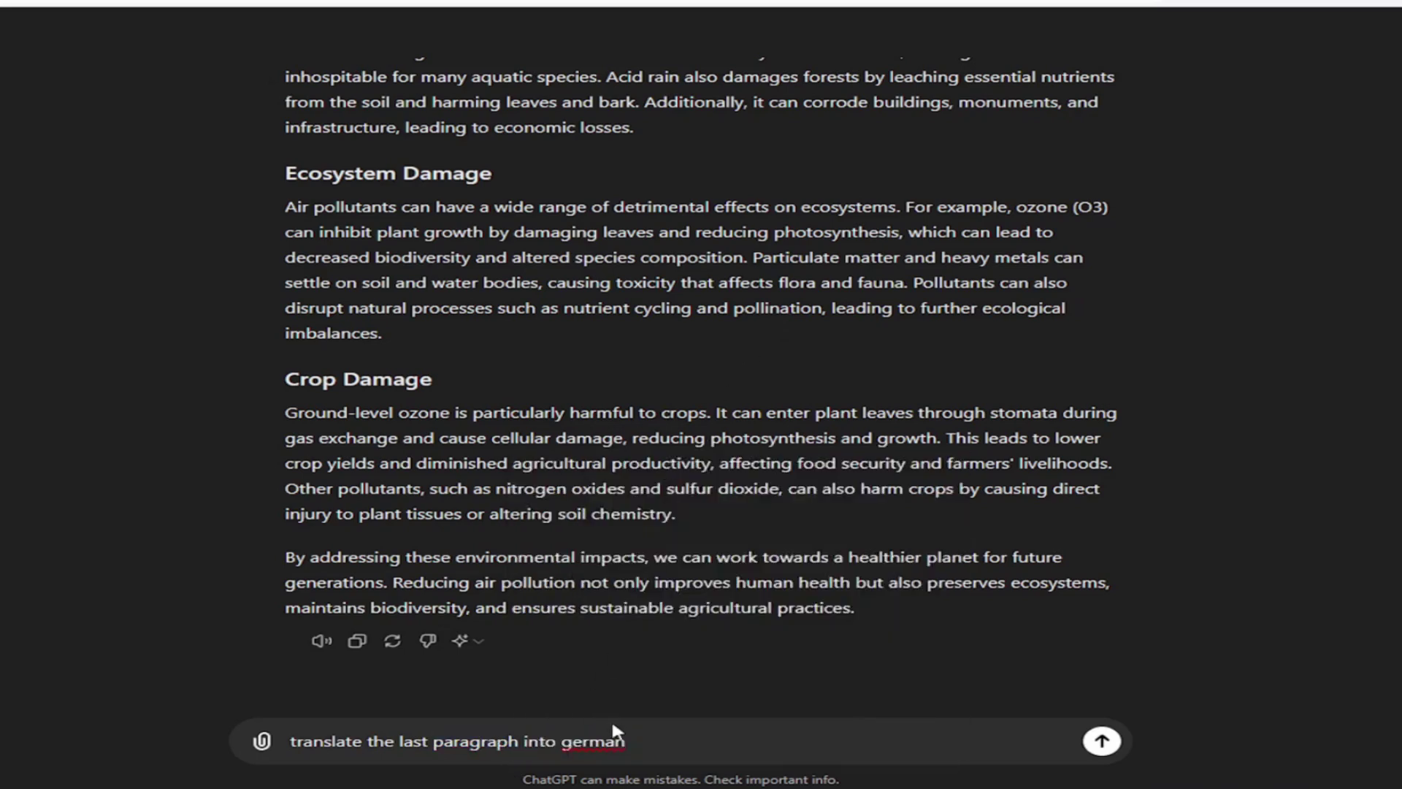
pyautogui.click(632, 734)
pyautogui.press('Return')
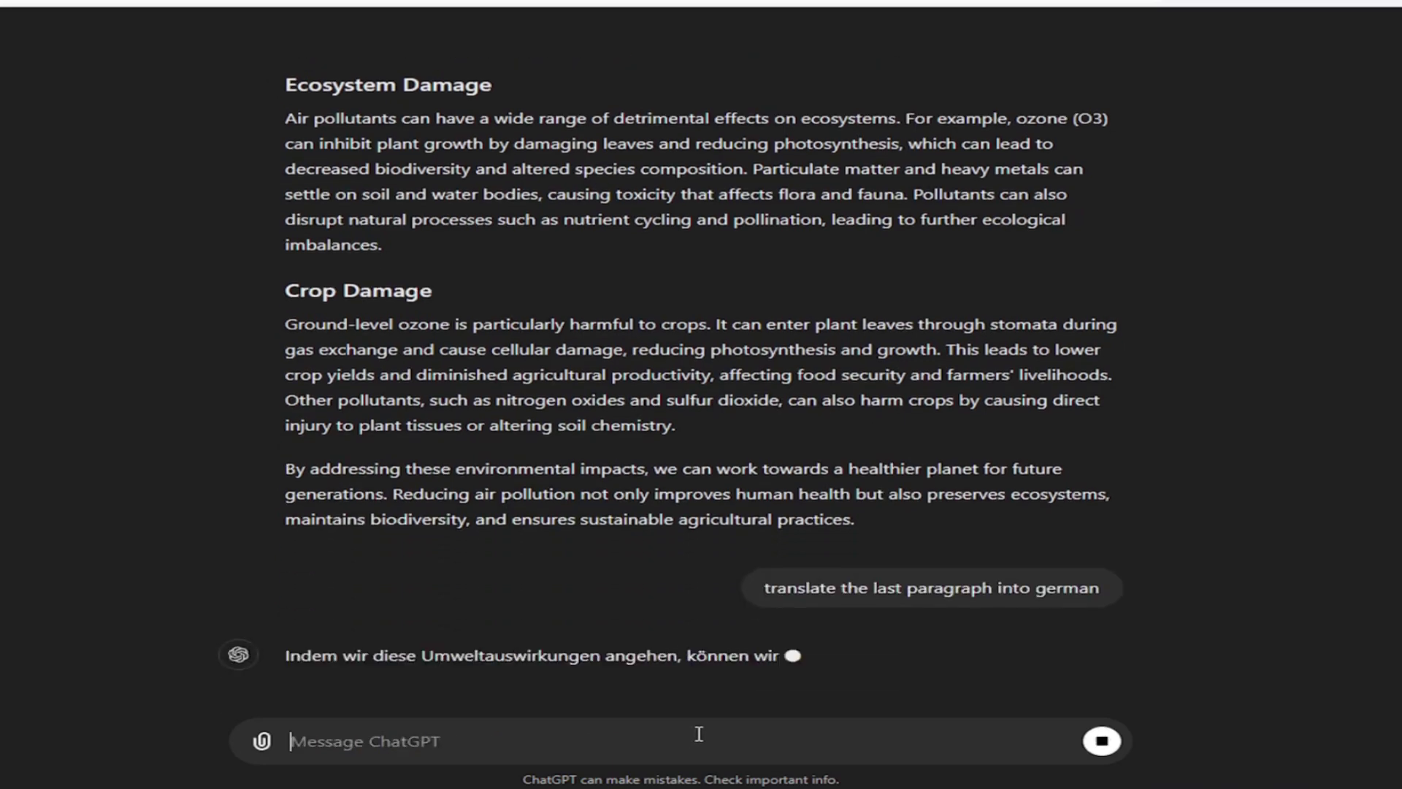